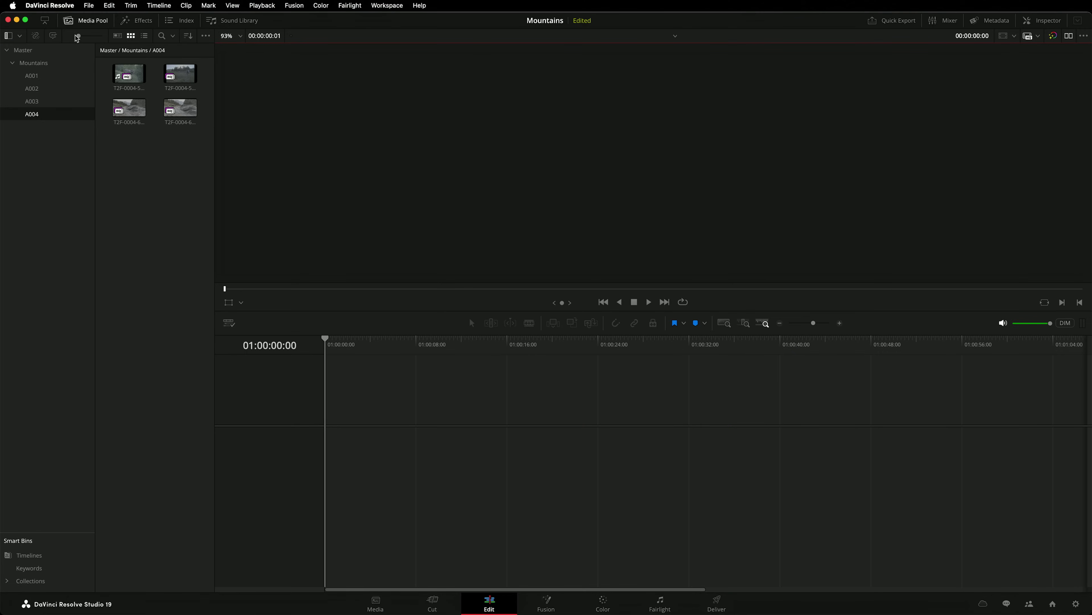
Add /Volumes/media under Preferences > Media Storage with mapped mount d:/, then close Preferences.
click(52, 4)
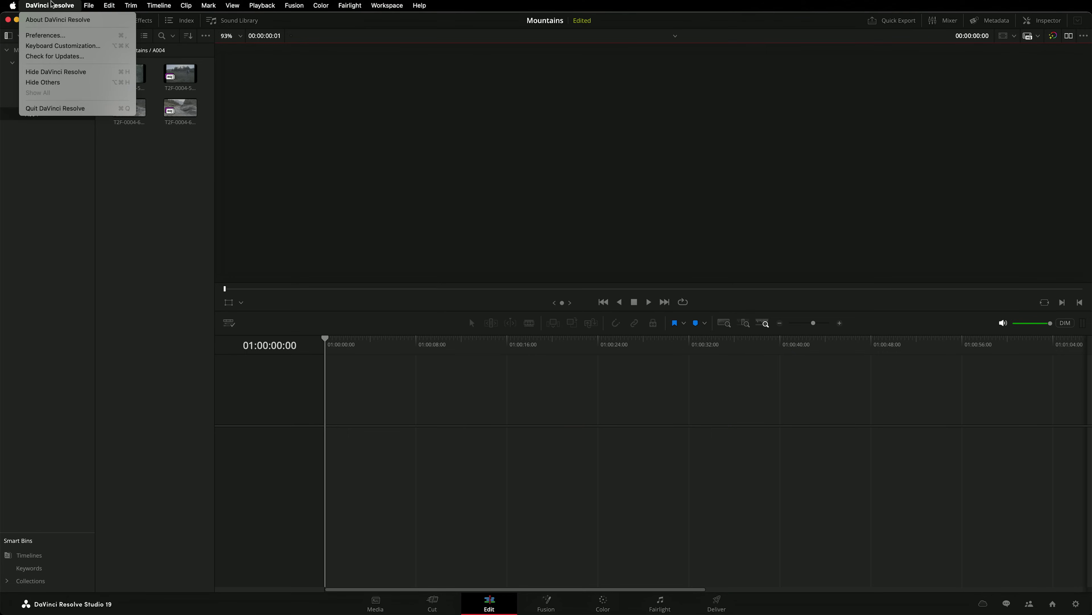
click(81, 38)
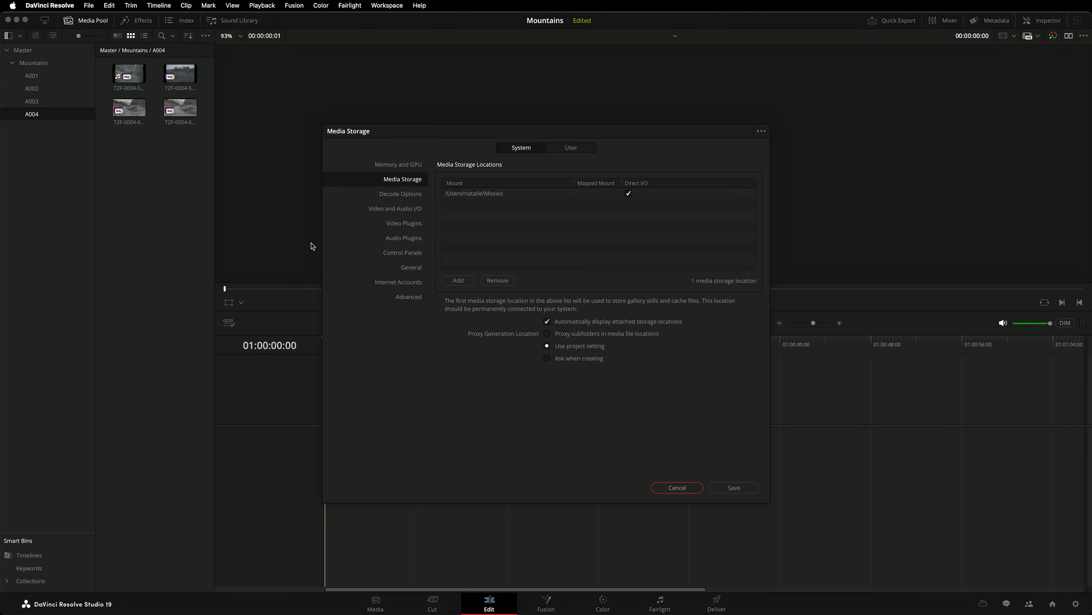
click(458, 280)
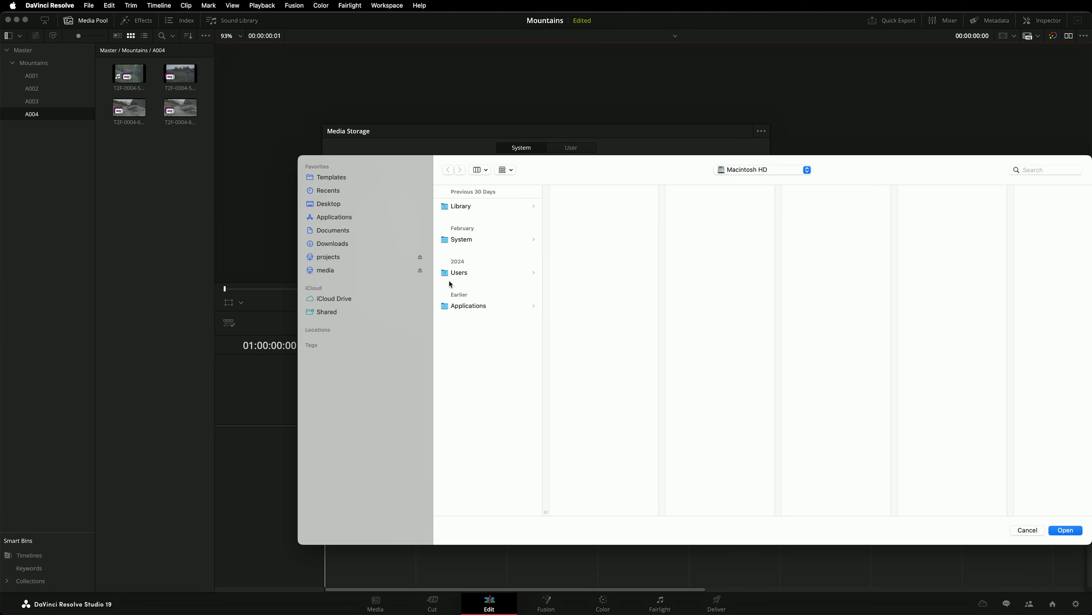
click(340, 271)
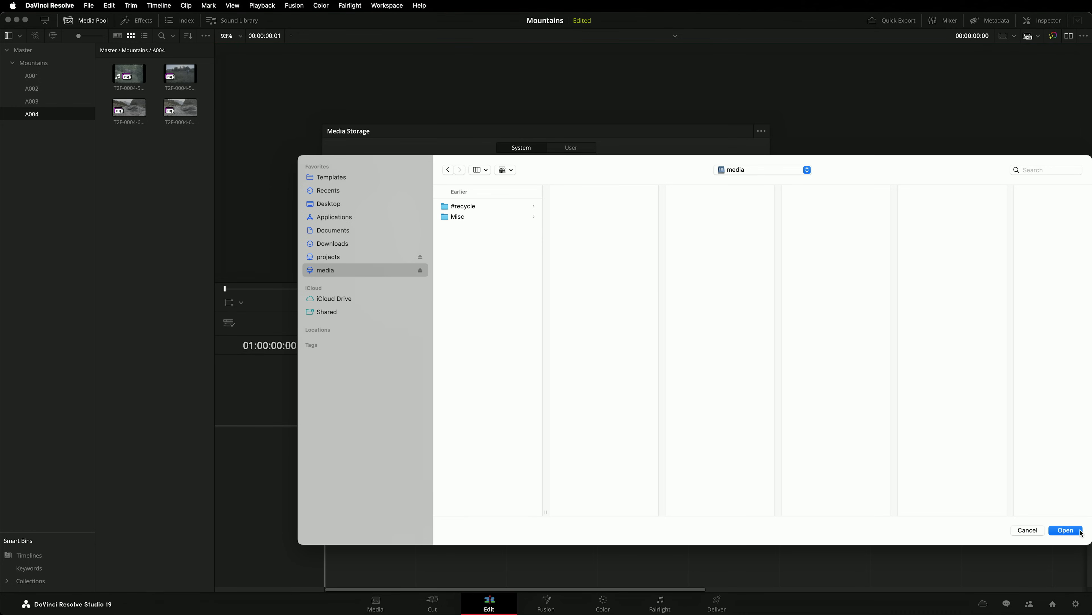
click(1066, 530)
double_click(678, 261)
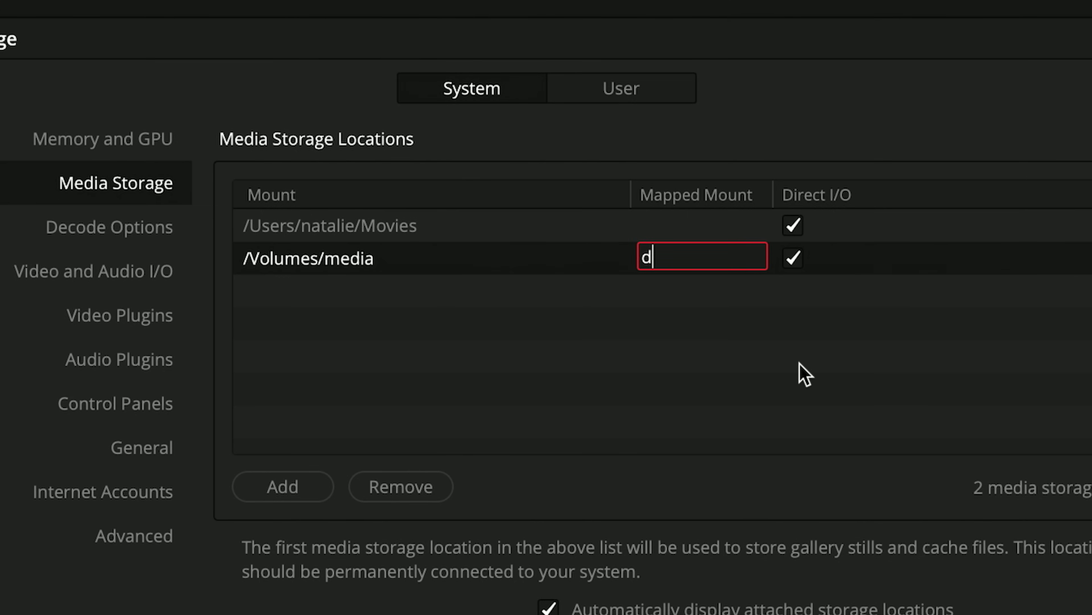
key(Return)
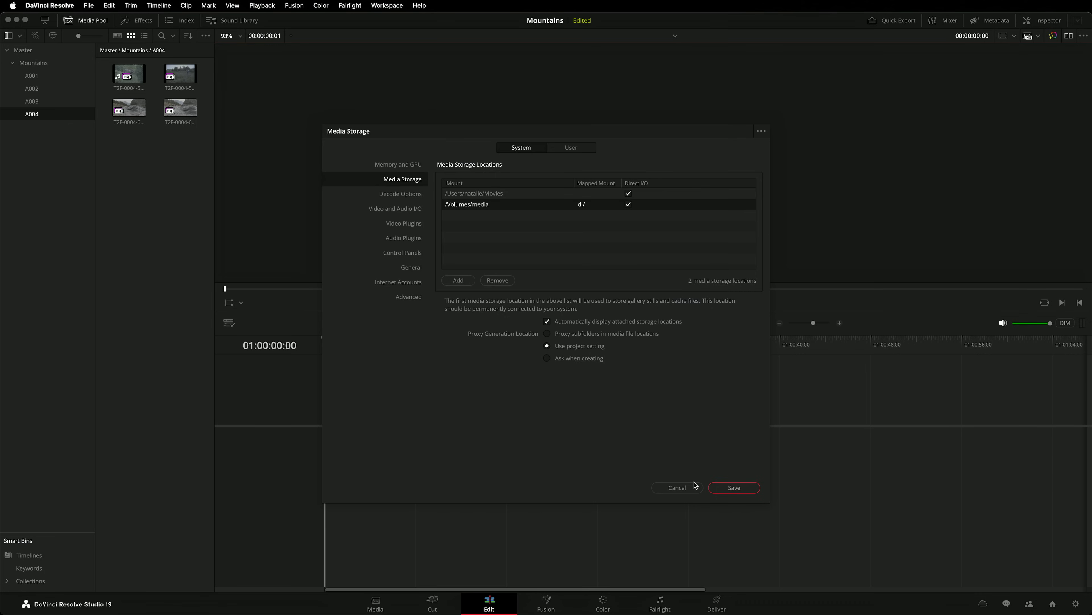
click(695, 488)
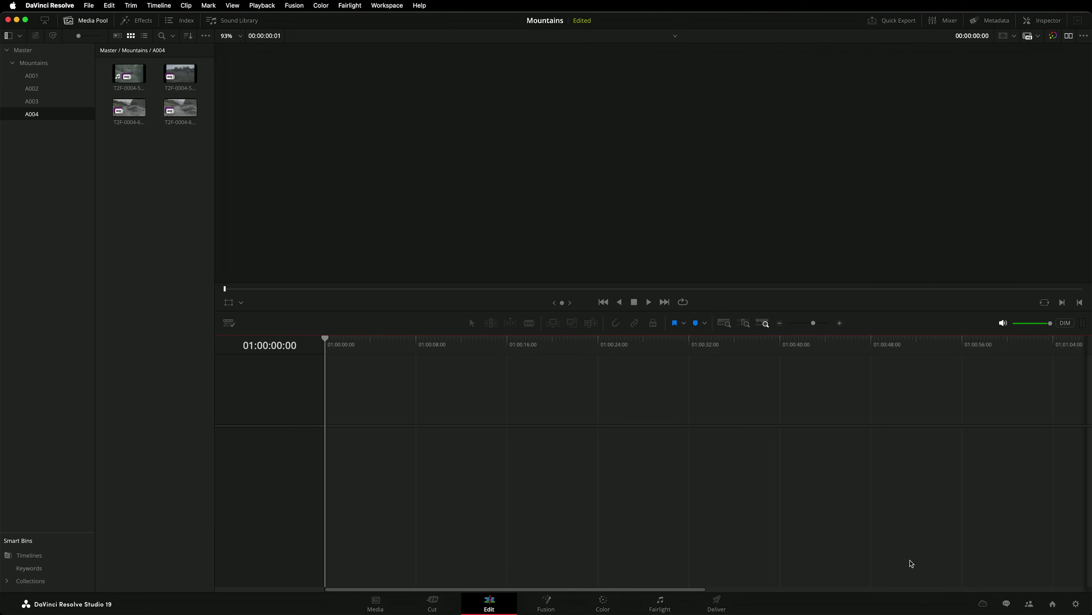
Add the media volume as a new entry under Project Settings > Path Mapping.
click(1075, 603)
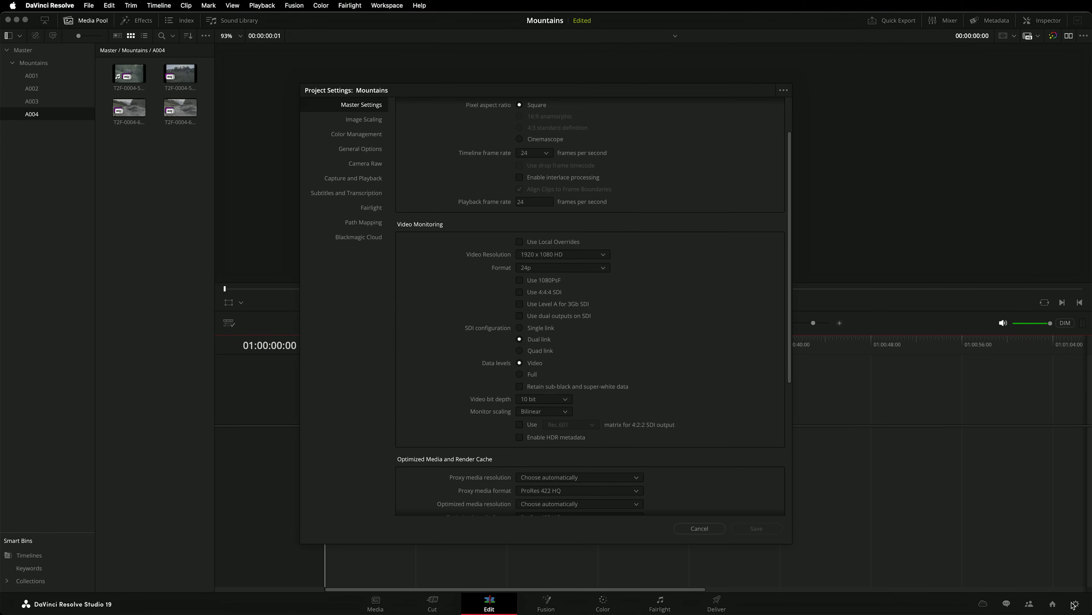
click(358, 224)
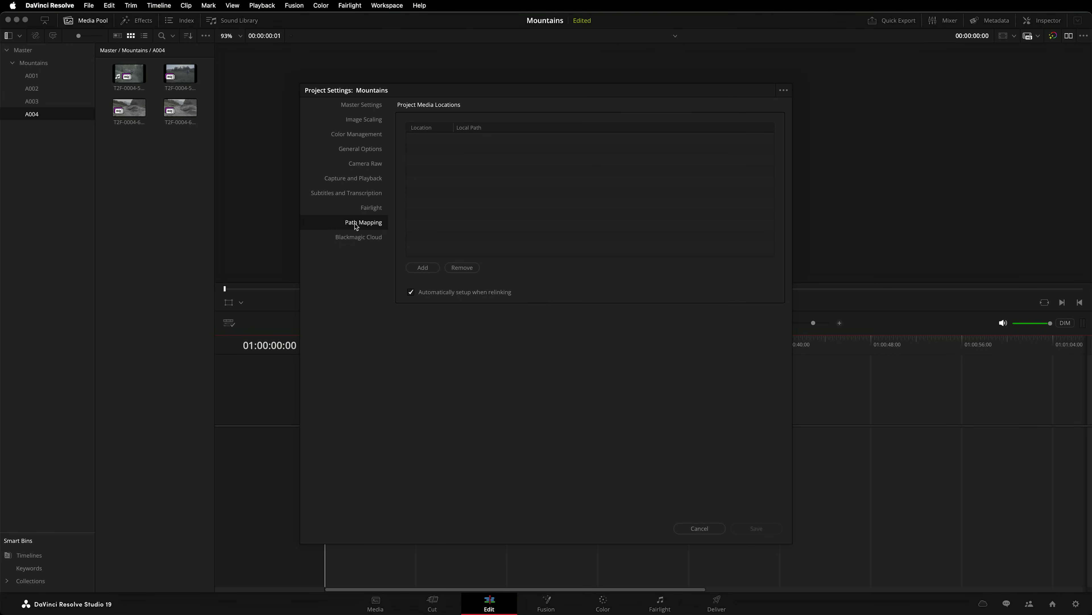
click(435, 267)
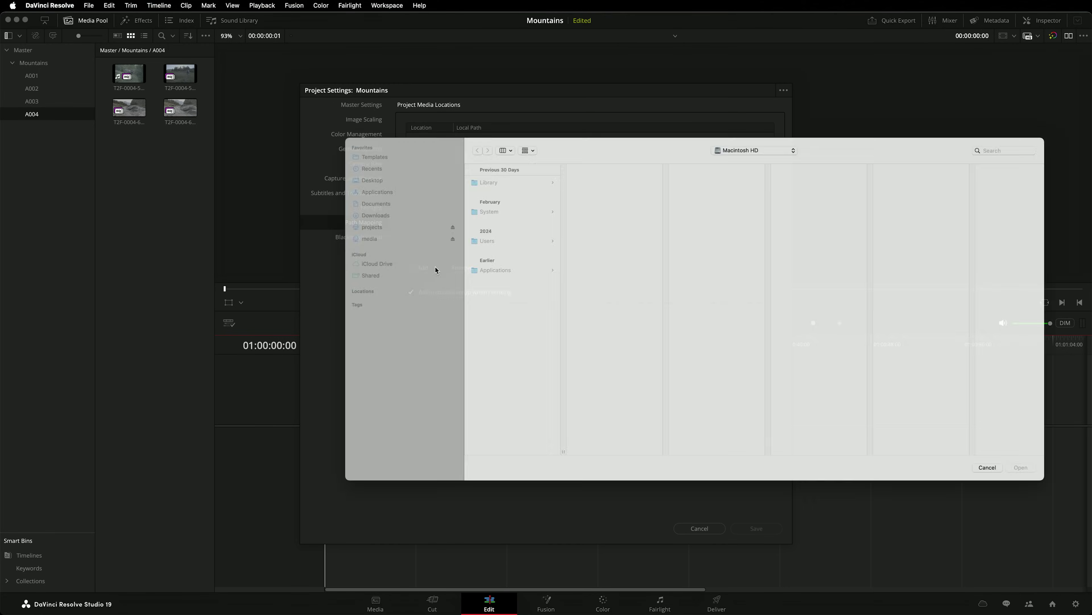
click(350, 231)
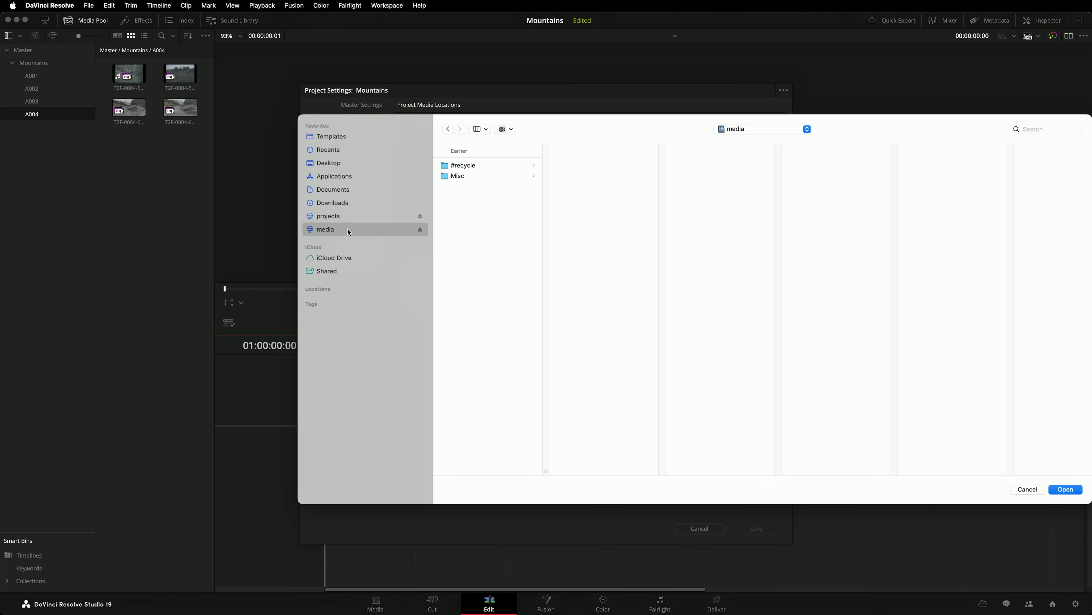
click(1074, 491)
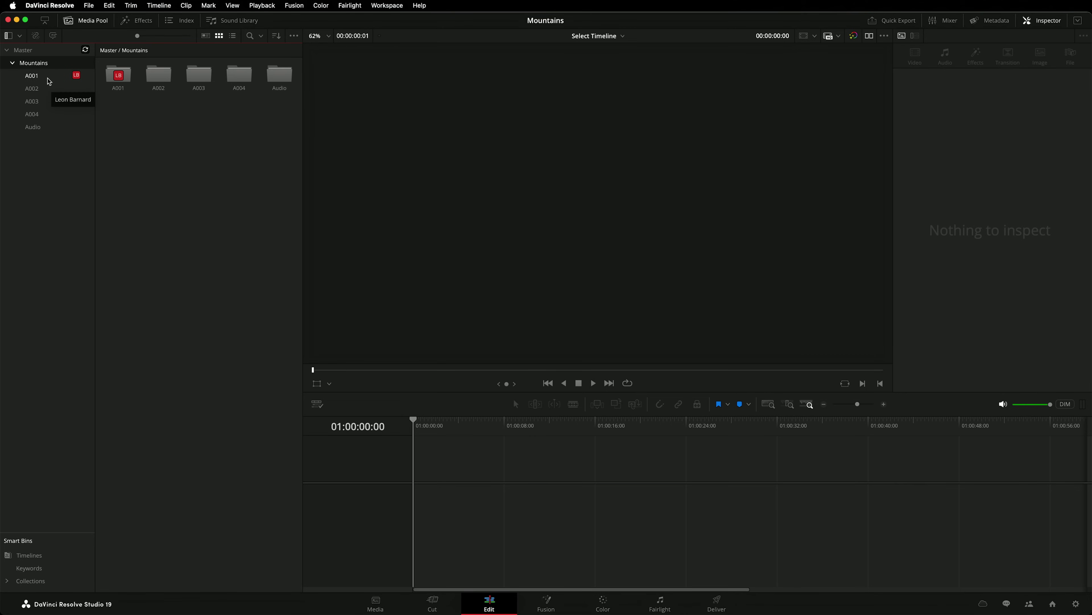
Open bin A001 and drag clip T2F-0005-356-A1-8023 from Finder's B003 folder into the media pool.
click(49, 80)
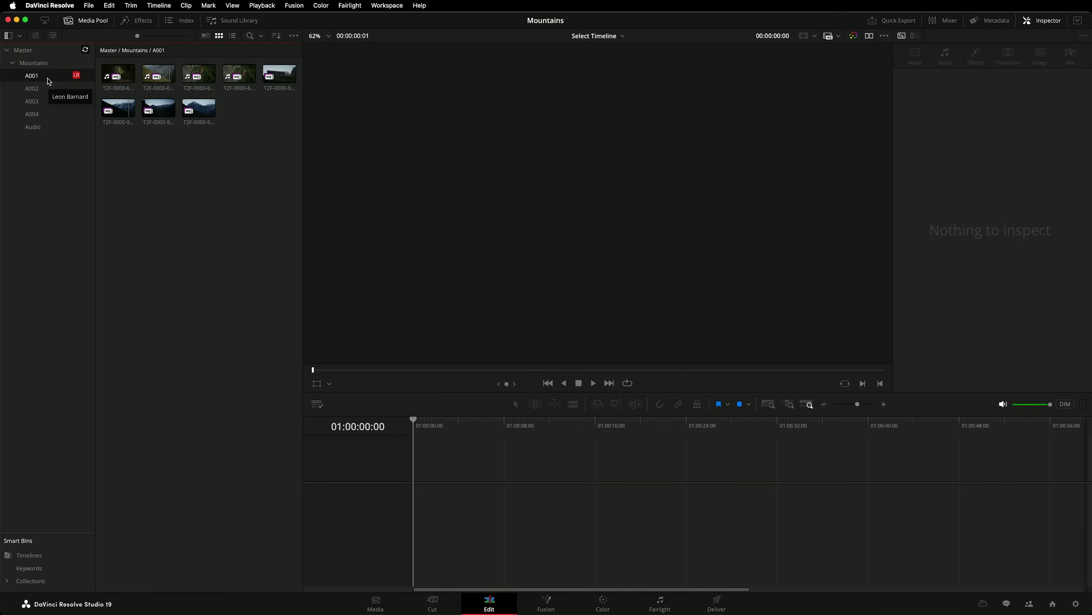
key(super+Tab)
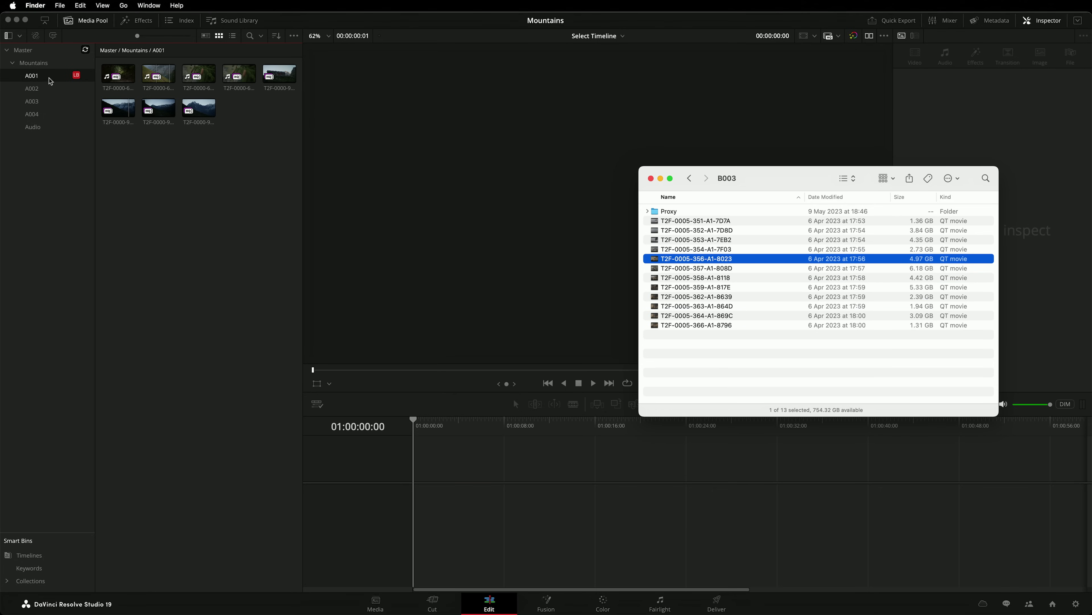
drag(663, 258, 222, 182)
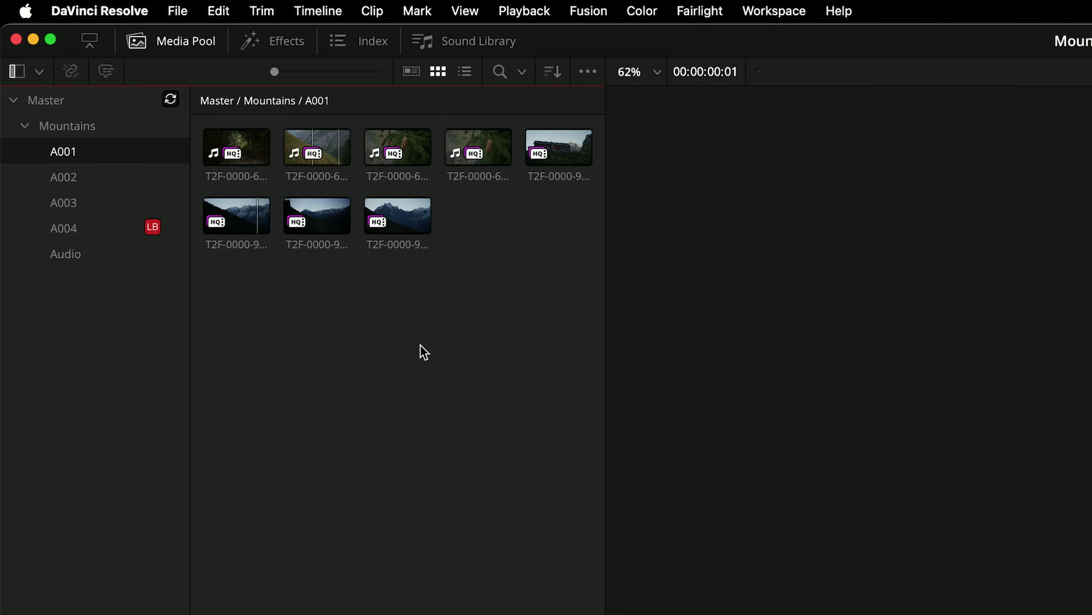
Browse bins A002 and A003, then send an Edit Suite Chat message requesting bin access.
click(131, 188)
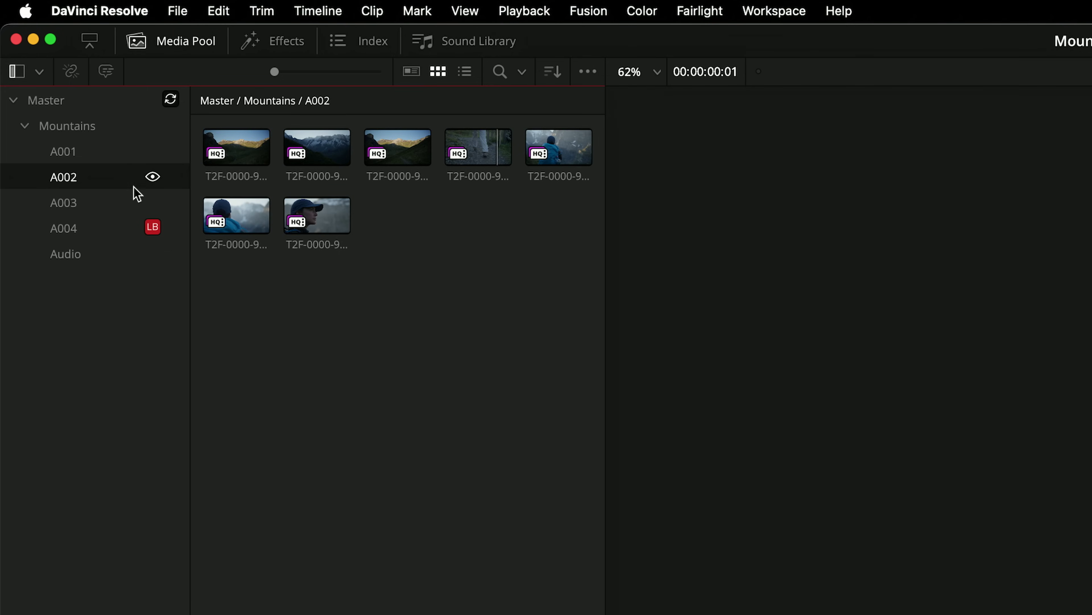
click(147, 205)
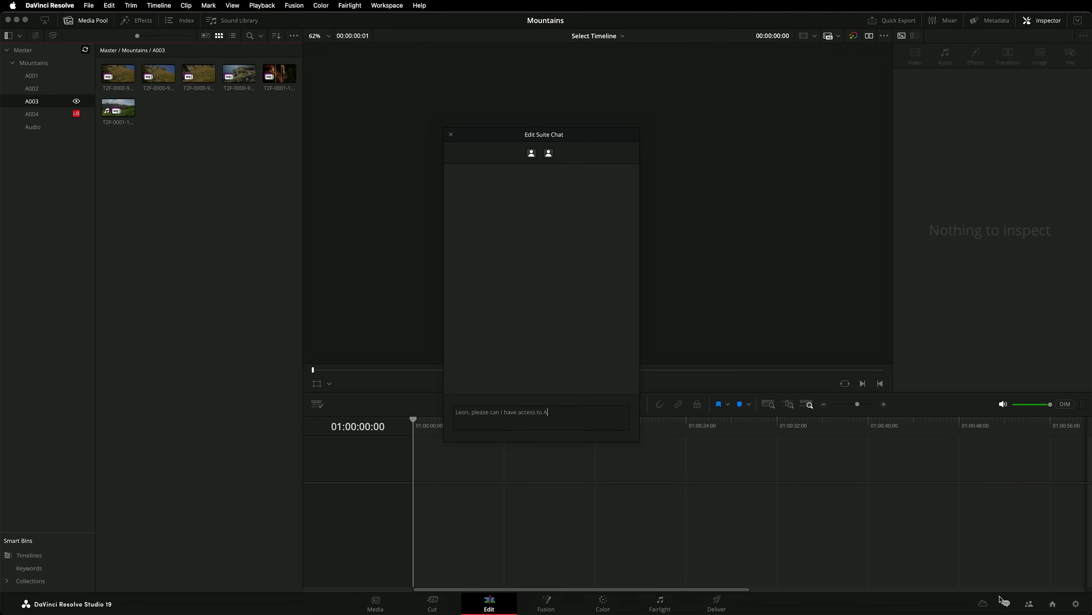
key(Return)
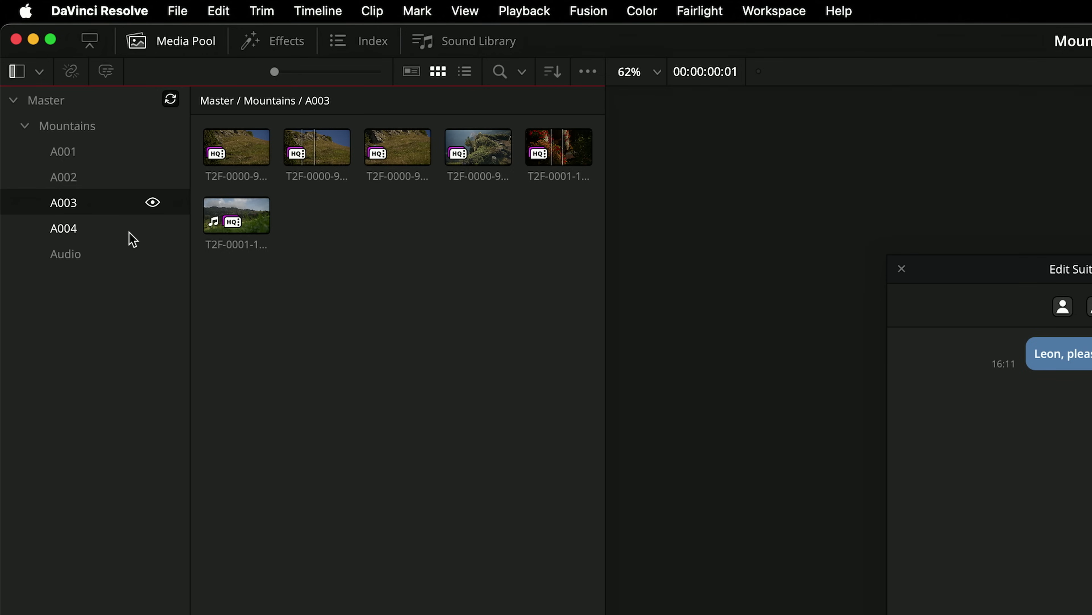
Select bin A004, check its options, then browse A003, A002, A001 and return to A004.
click(130, 237)
right_click(129, 237)
key(Escape)
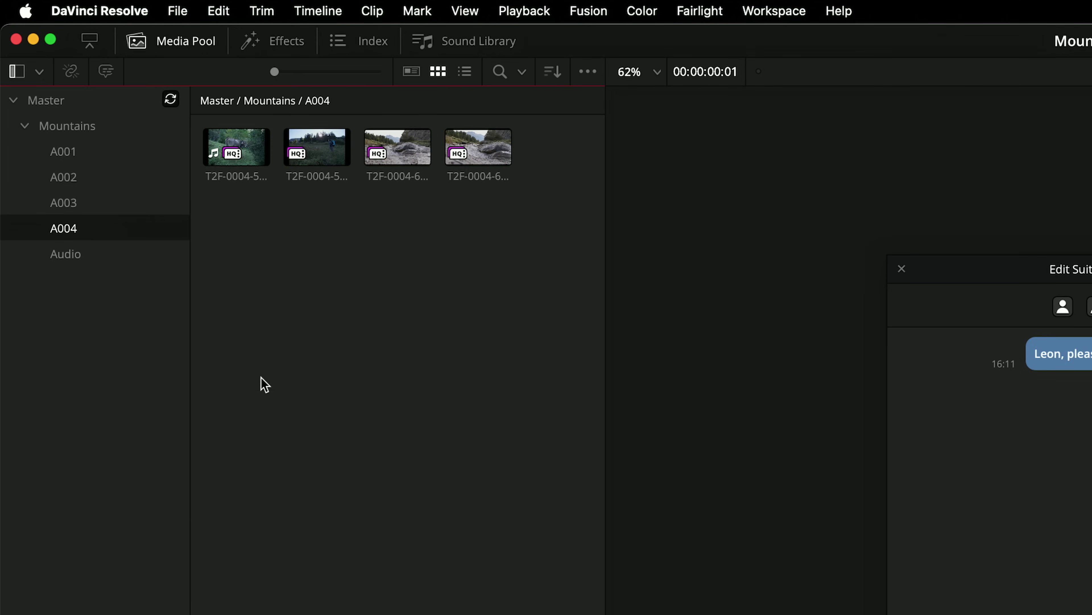
click(136, 209)
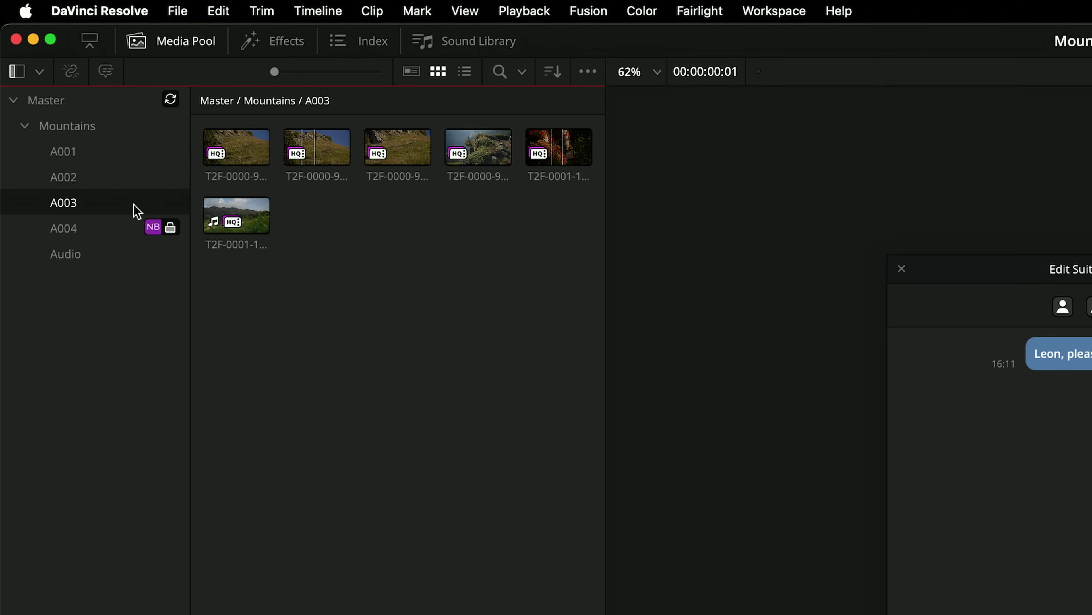
click(130, 185)
click(121, 156)
click(124, 230)
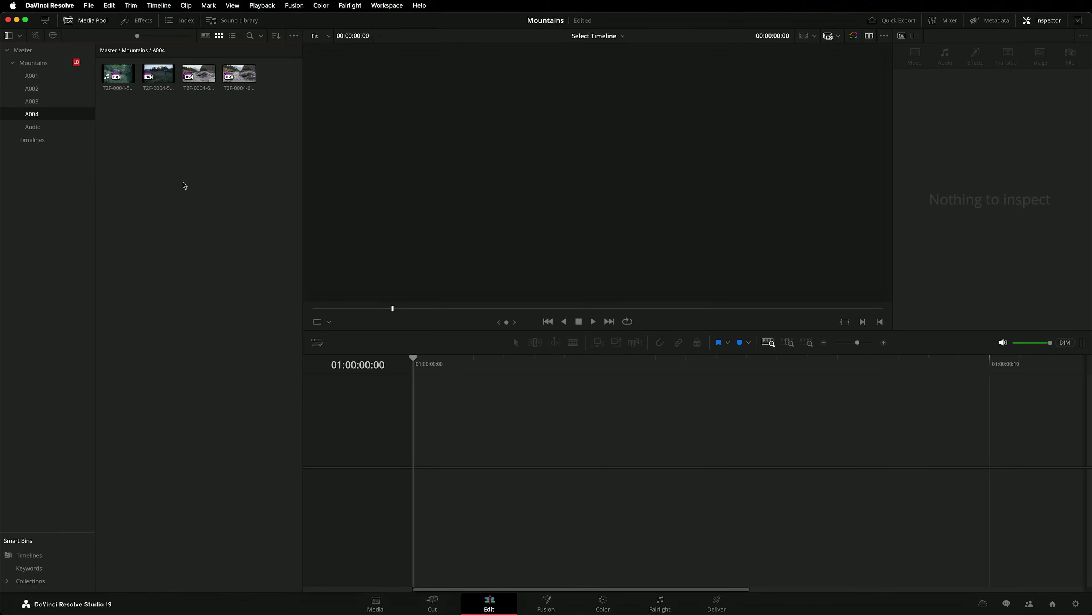
Open the Mountain Walk timeline, move to 01:00:17:04, and switch to the Color page.
click(55, 147)
double_click(119, 81)
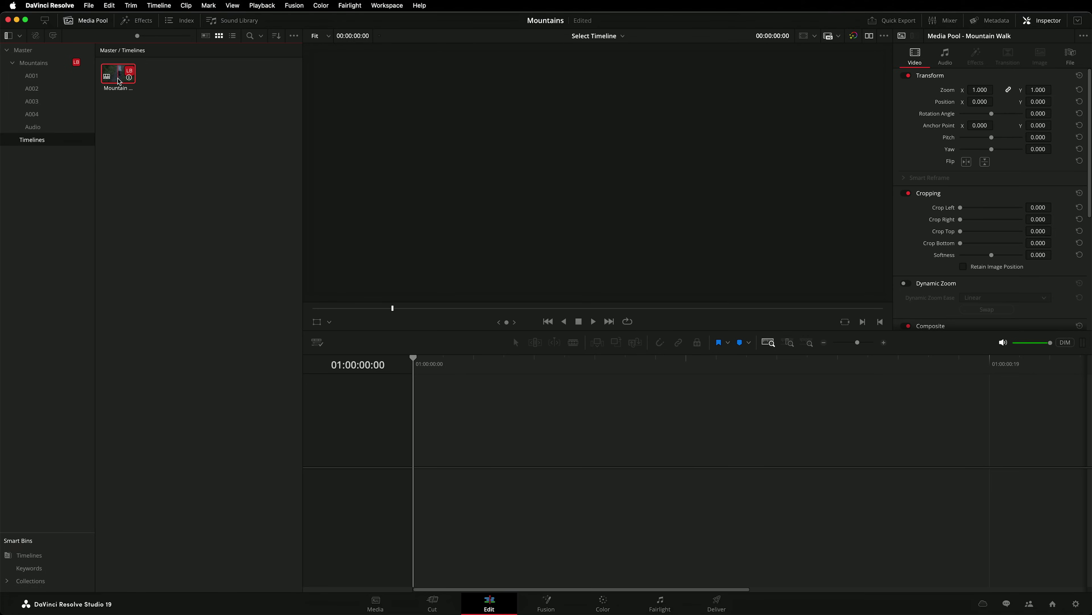
drag(501, 362, 701, 361)
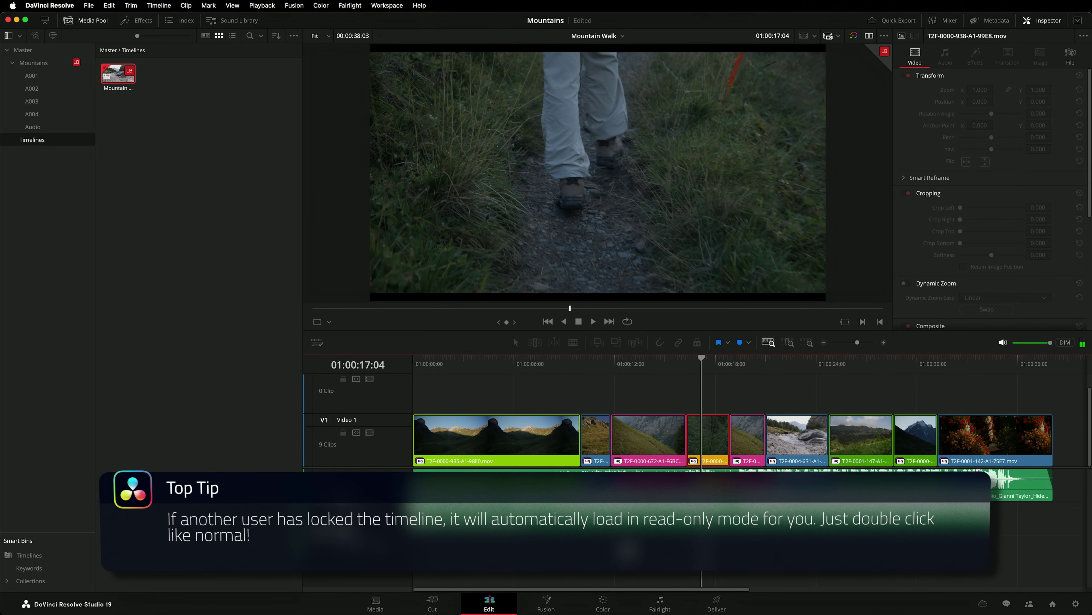
key(shift+6)
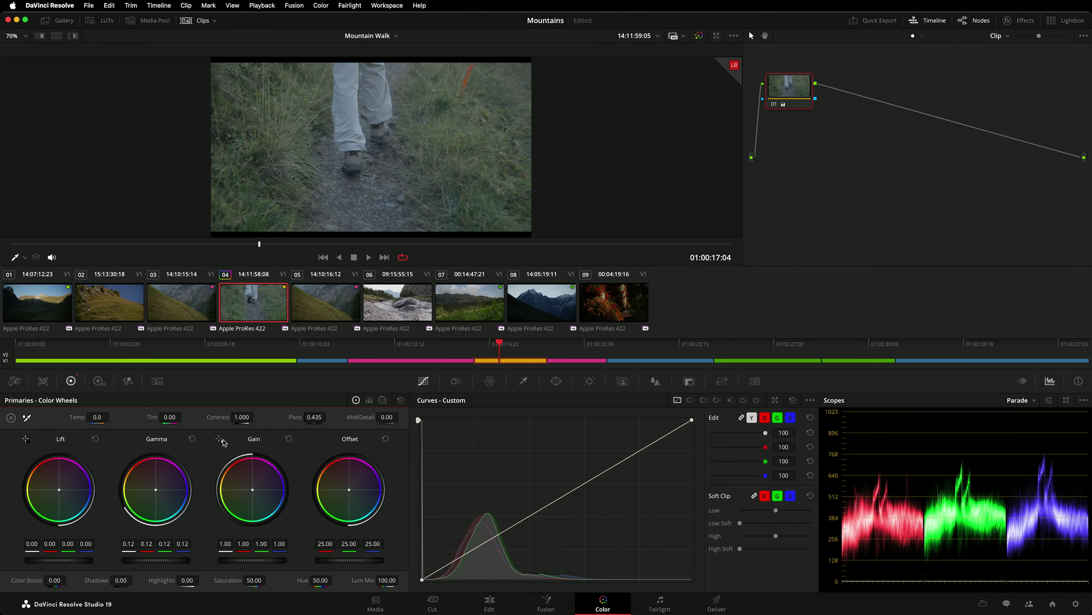
Set clip 04's Primaries Contrast to 1.400, then select clip 05.
drag(241, 416, 284, 416)
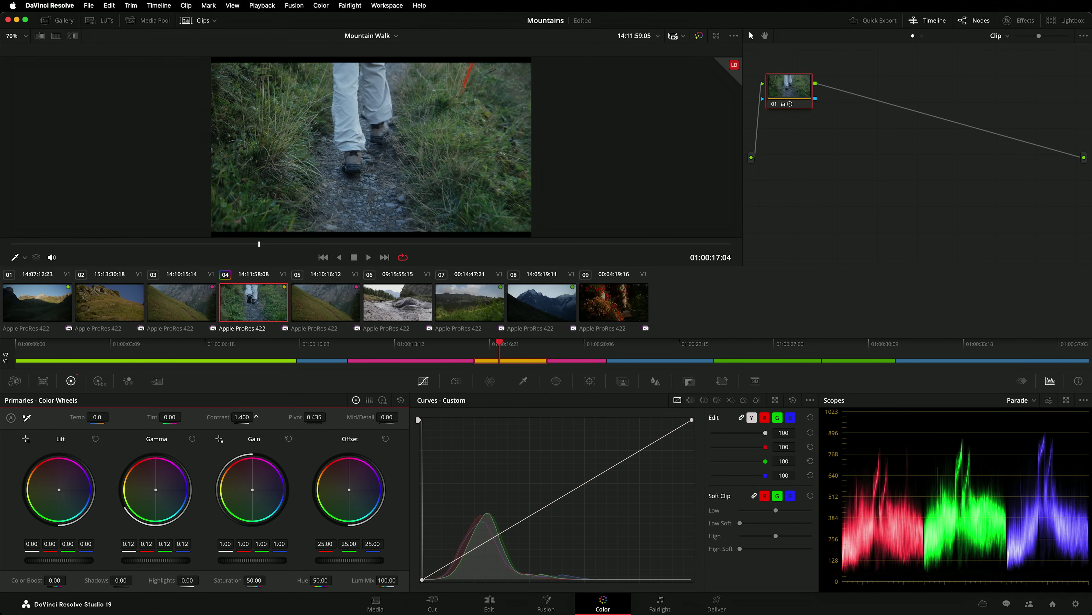
click(345, 310)
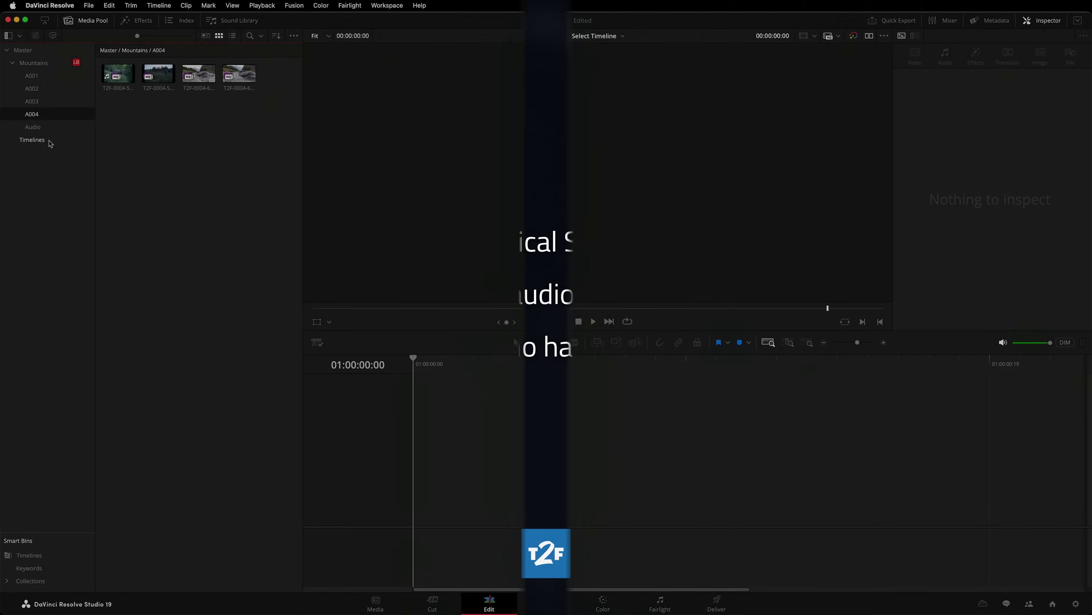
In list view, duplicate Mountain Walk as 'Mountain Walk Audio' and open the copy.
click(50, 141)
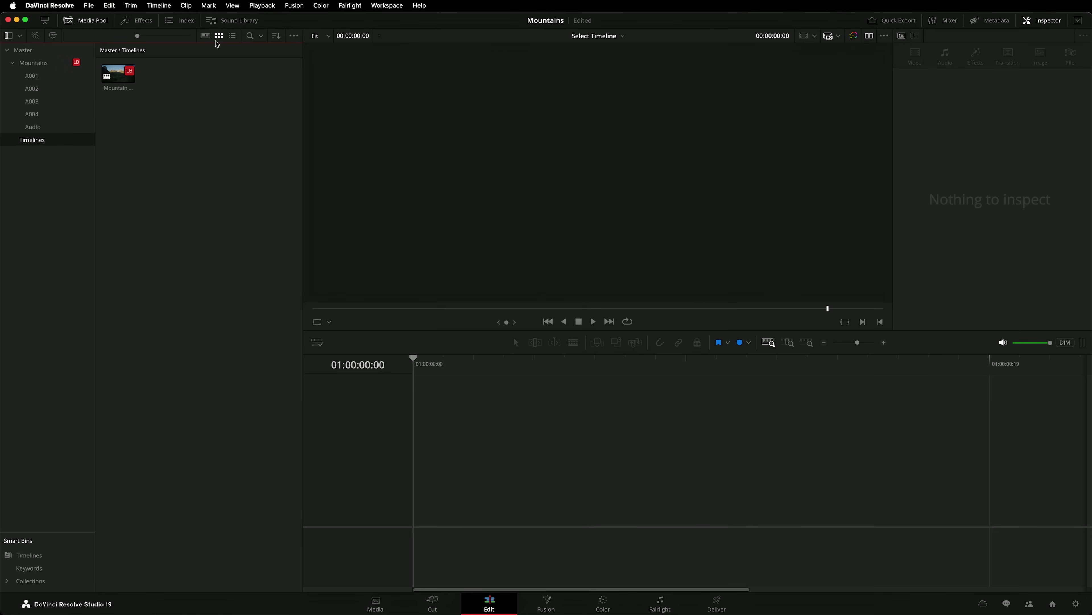
click(232, 36)
click(141, 73)
right_click(141, 72)
click(200, 185)
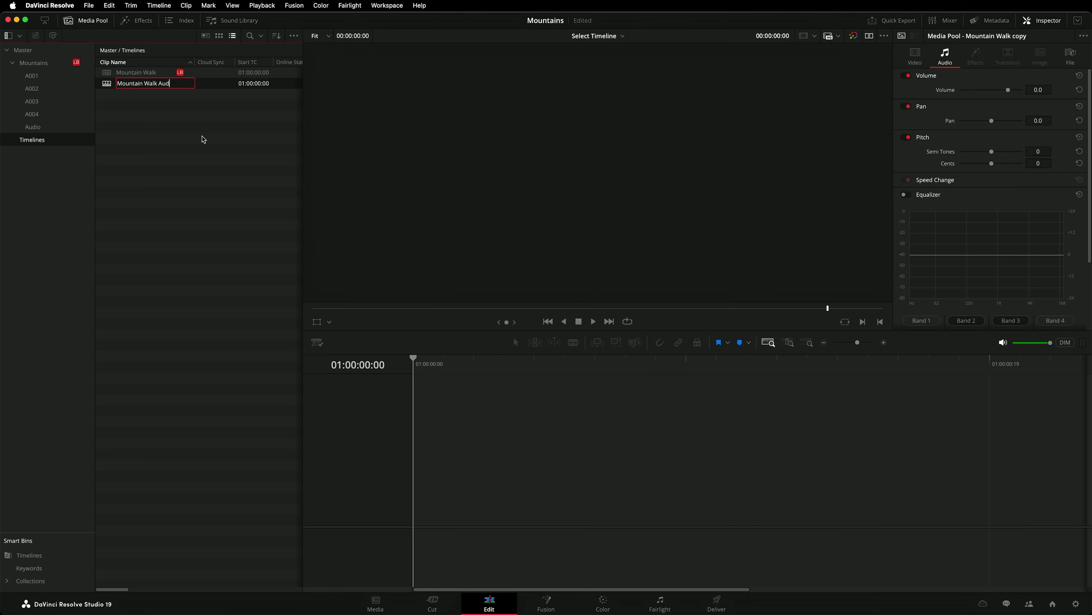
double_click(110, 87)
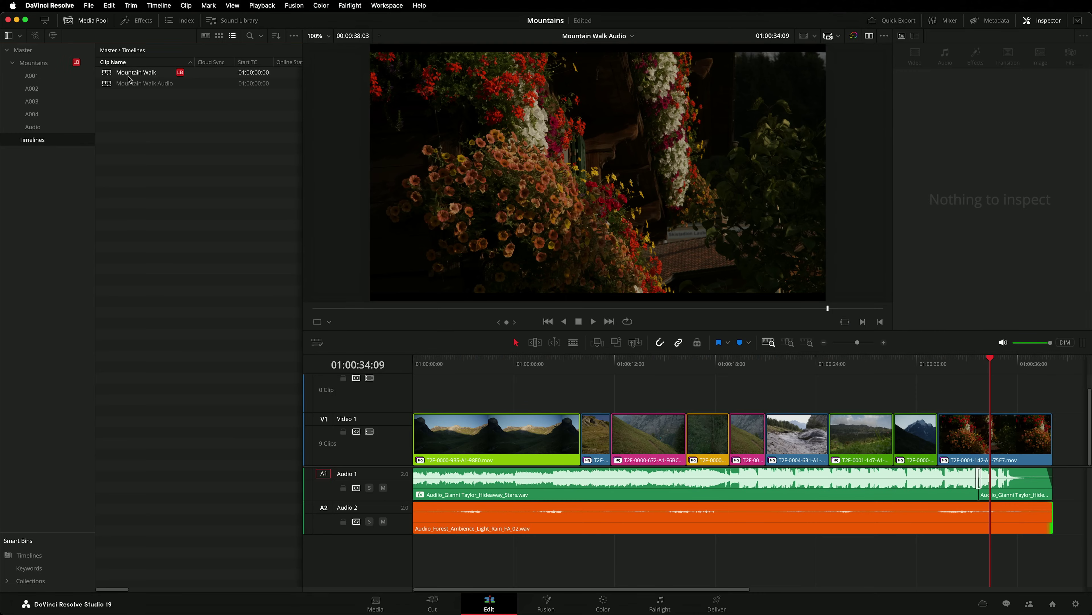
Compare Mountain Walk with the current timeline, select clips on V1, then open Scene1.
right_click(128, 76)
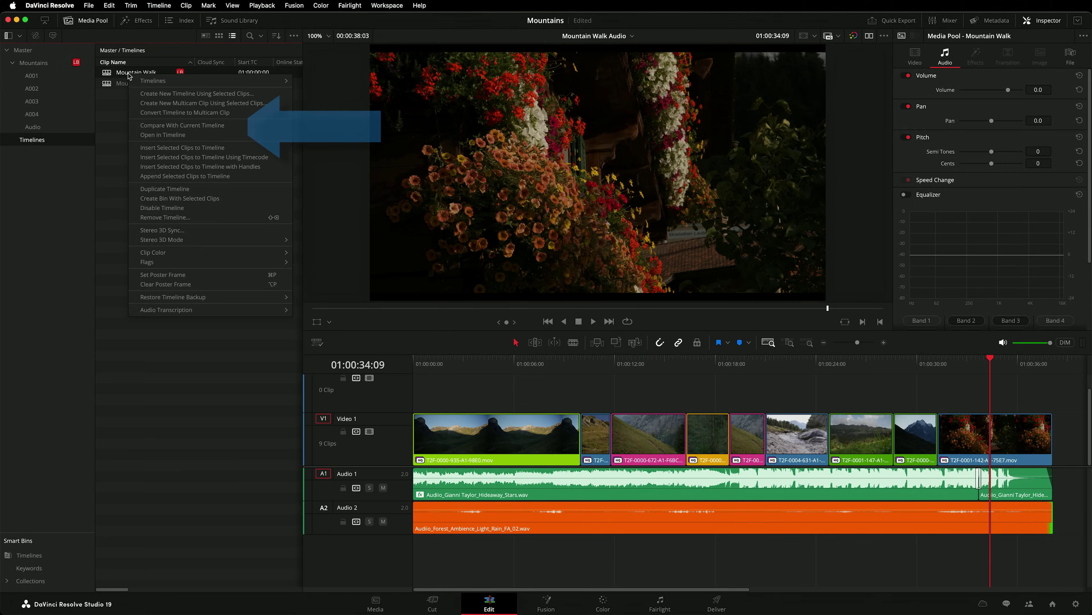
click(197, 128)
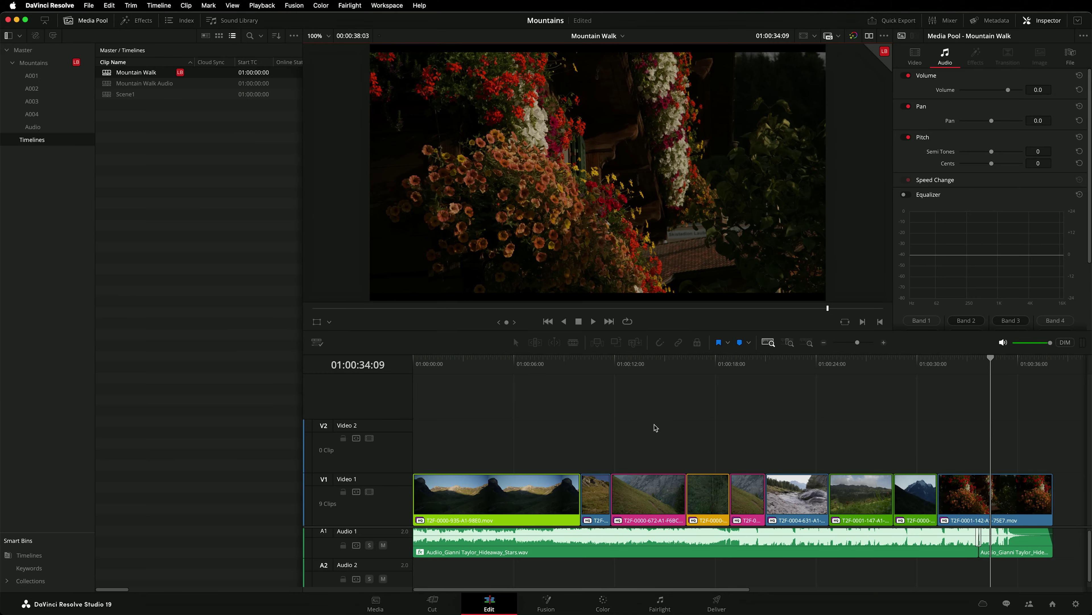
drag(520, 486, 505, 497)
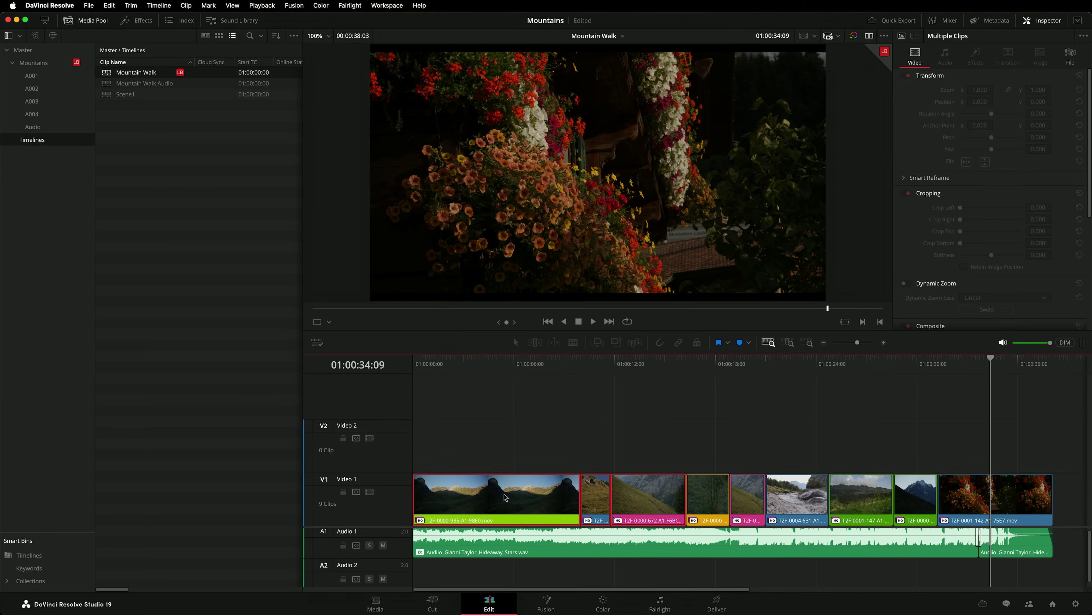
double_click(124, 95)
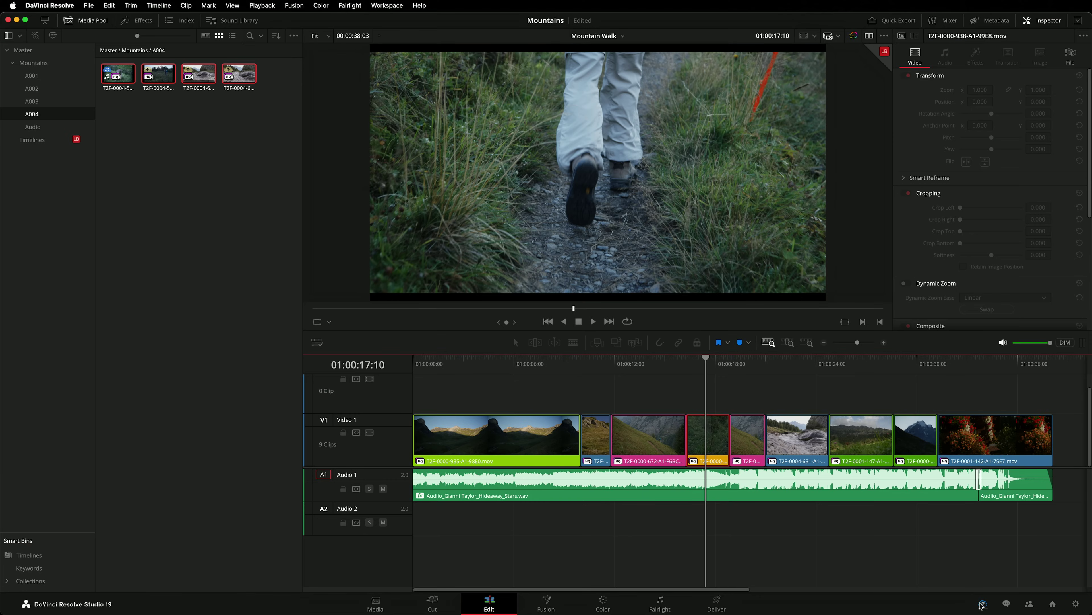
Set the Blackmagic Cloud project setting to Don't sync media, save, and switch to Safari.
click(982, 604)
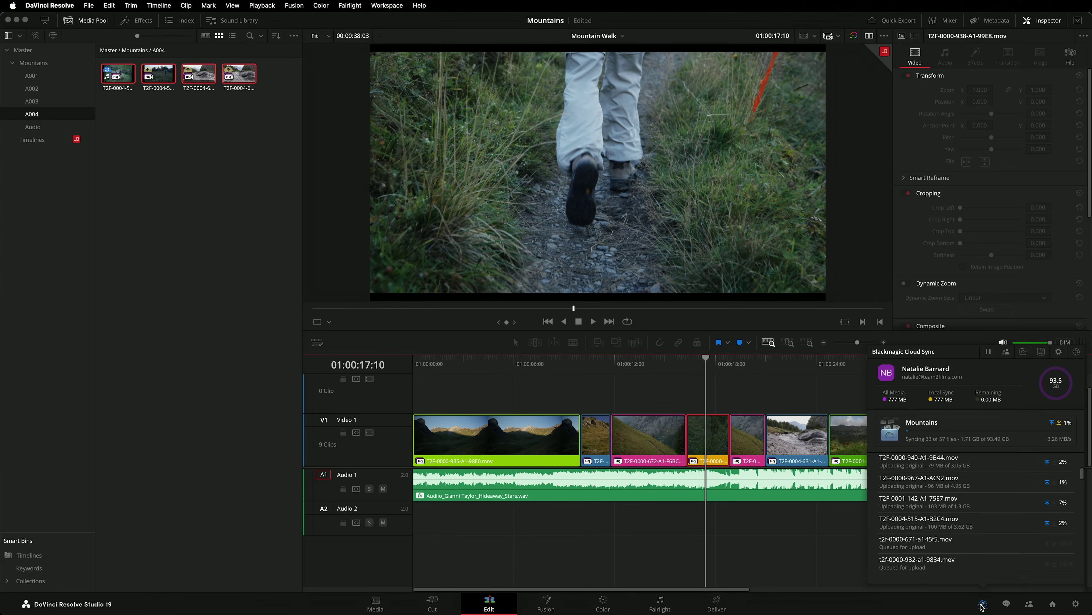
click(1059, 352)
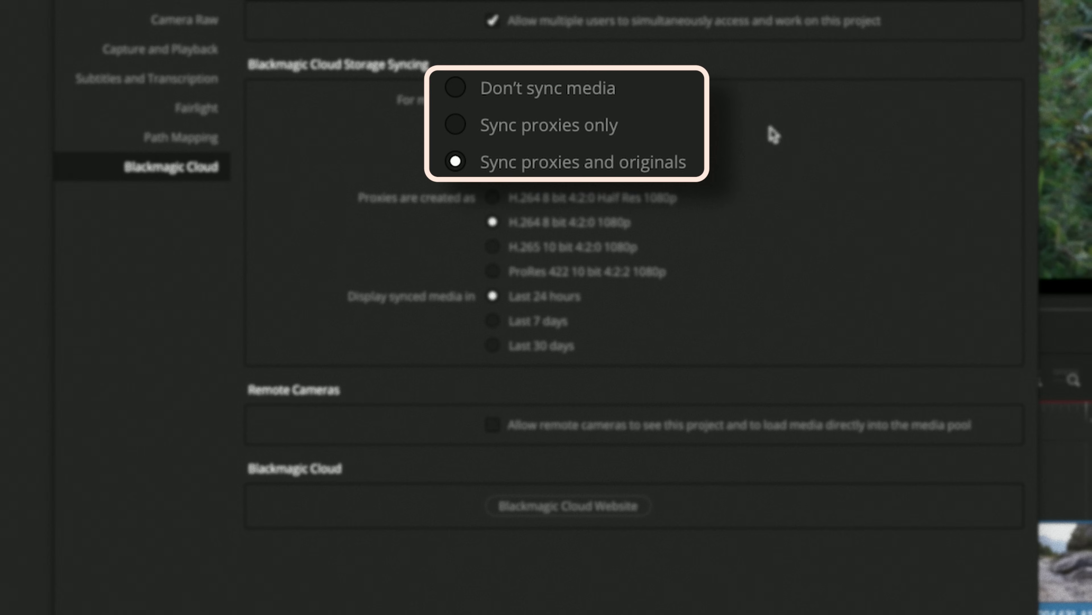
click(552, 98)
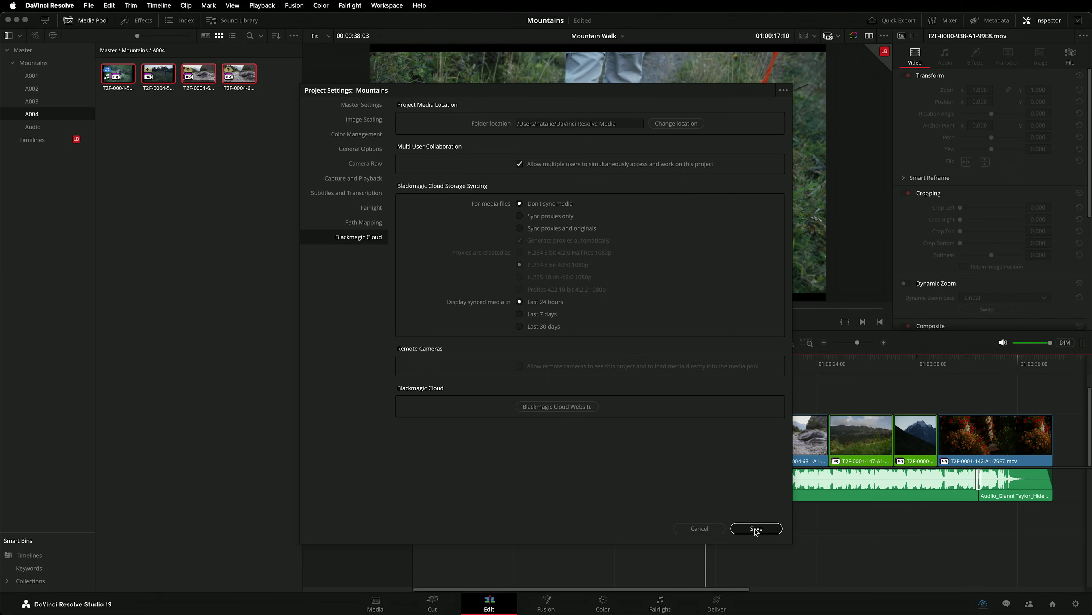
click(755, 528)
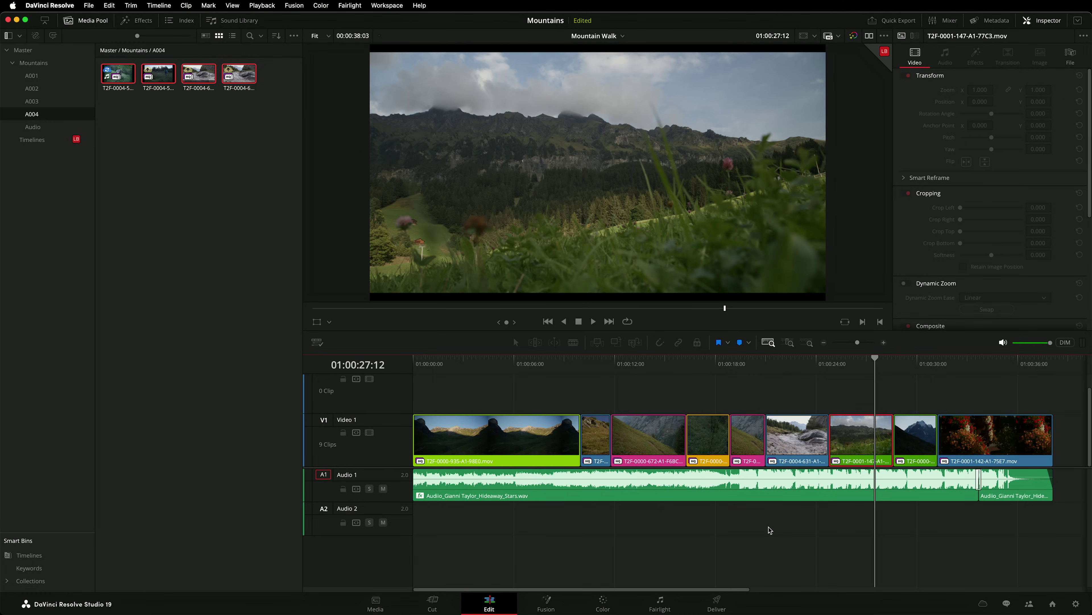
key(super+Tab)
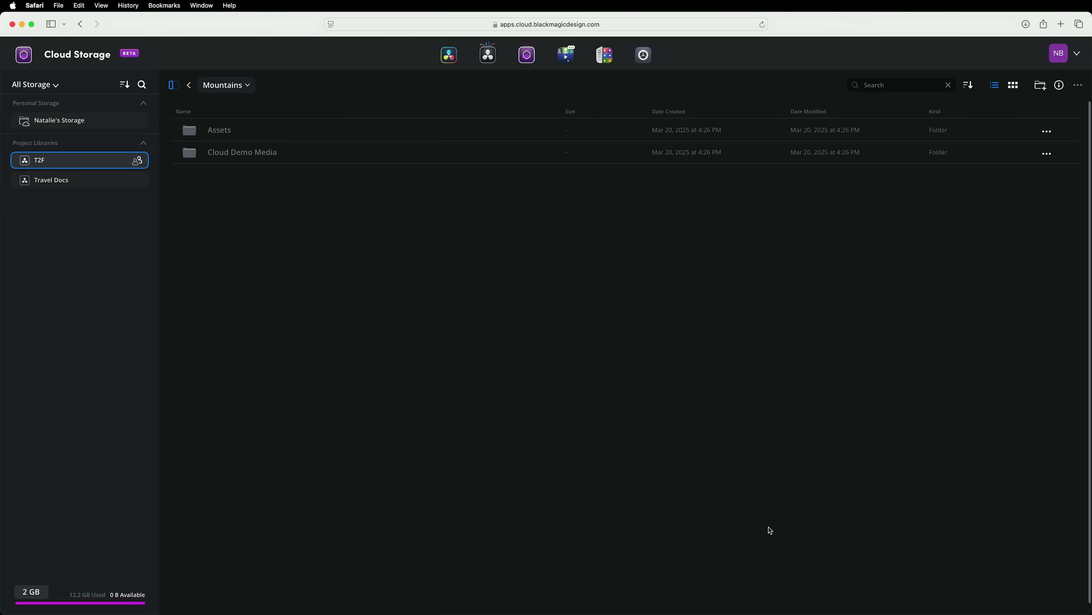
Delete the Assets folder from the Mountains folder in Blackmagic Cloud Storage.
click(1048, 132)
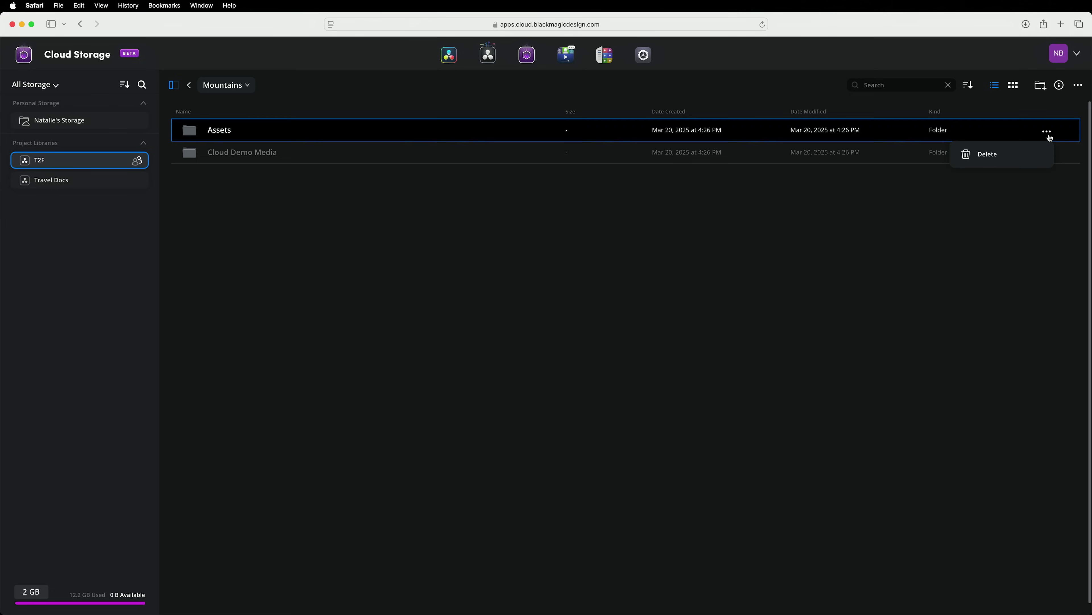
click(1039, 153)
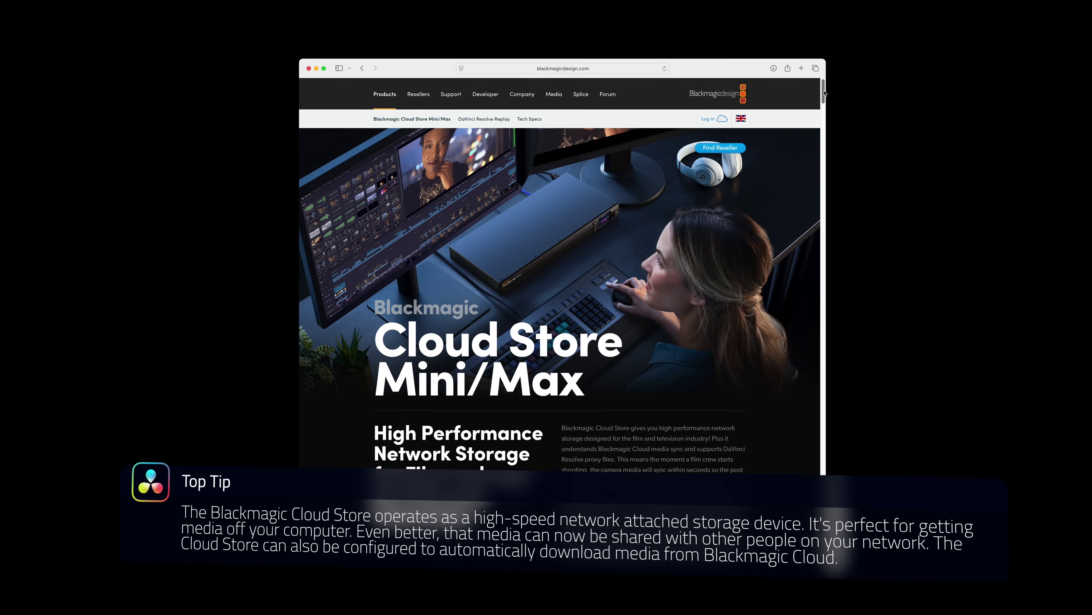
Scroll down through the Blackmagic Cloud Store Mini/Max product page in Safari.
drag(834, 85, 844, 164)
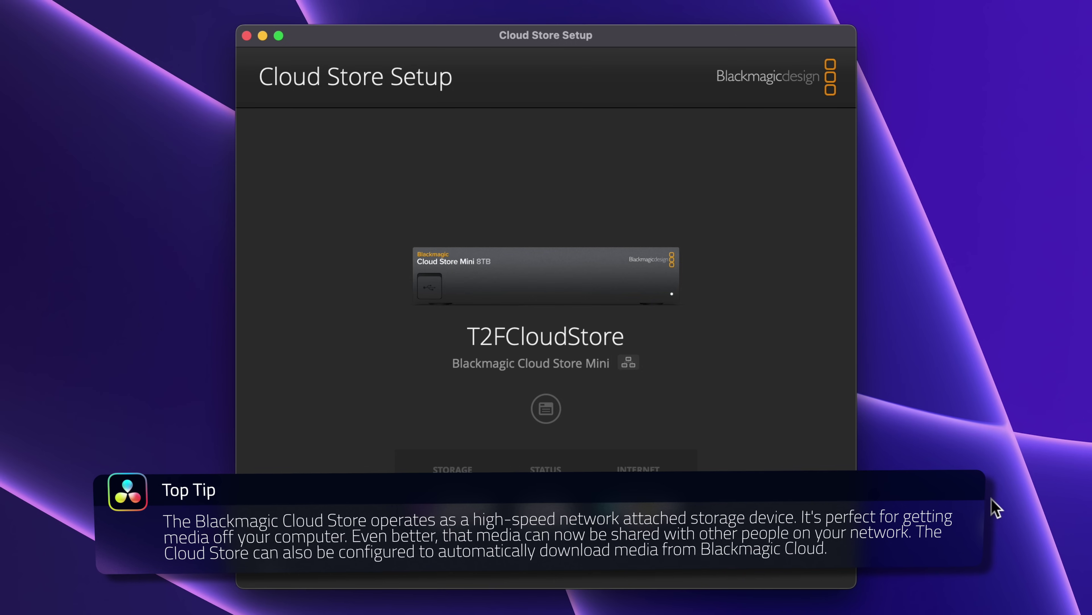
Open the settings of the T2FCloudStore Blackmagic Cloud Store Mini.
click(555, 414)
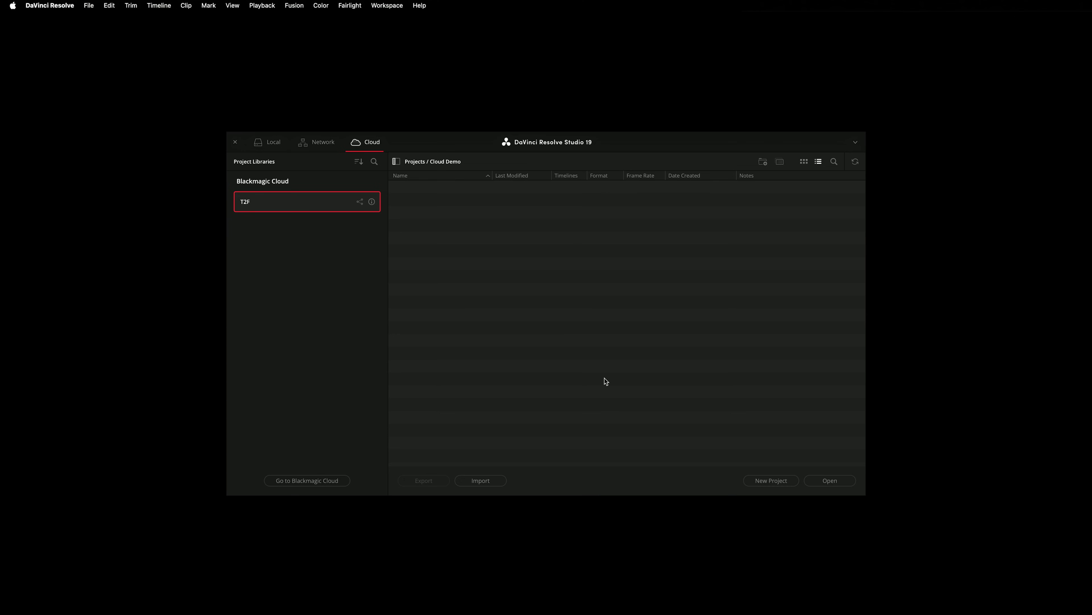
Start a new cloud project, change its media location, and open the plan's Manage Extras options.
click(761, 483)
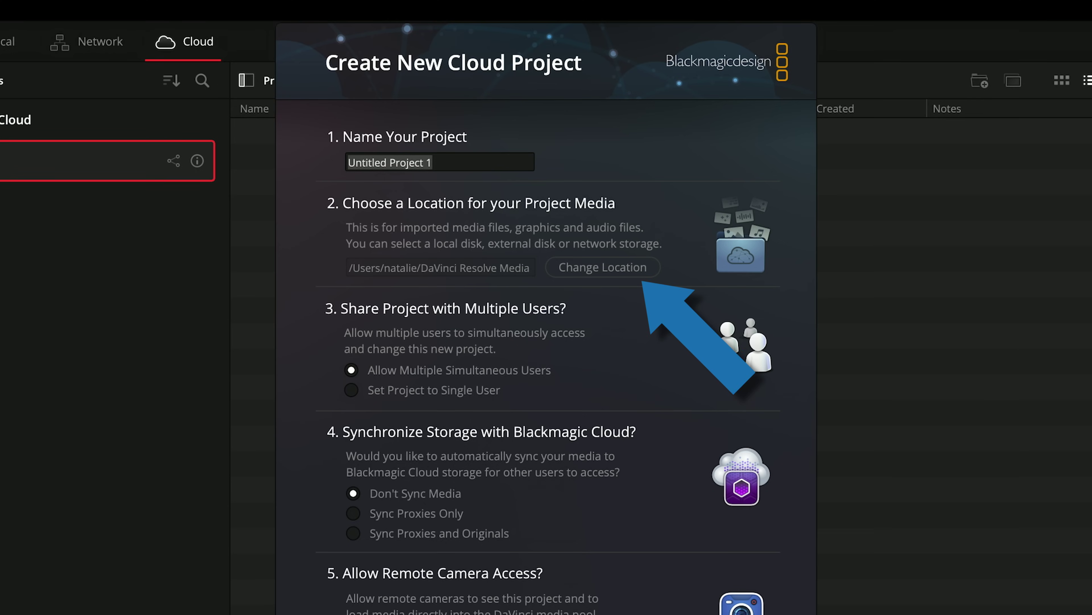
click(628, 270)
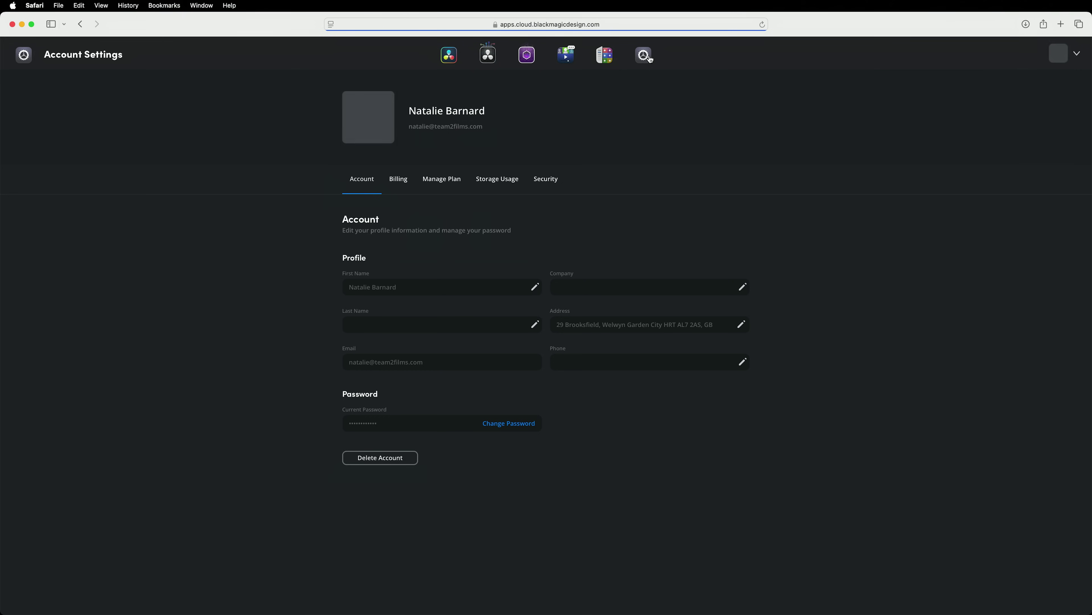
click(448, 183)
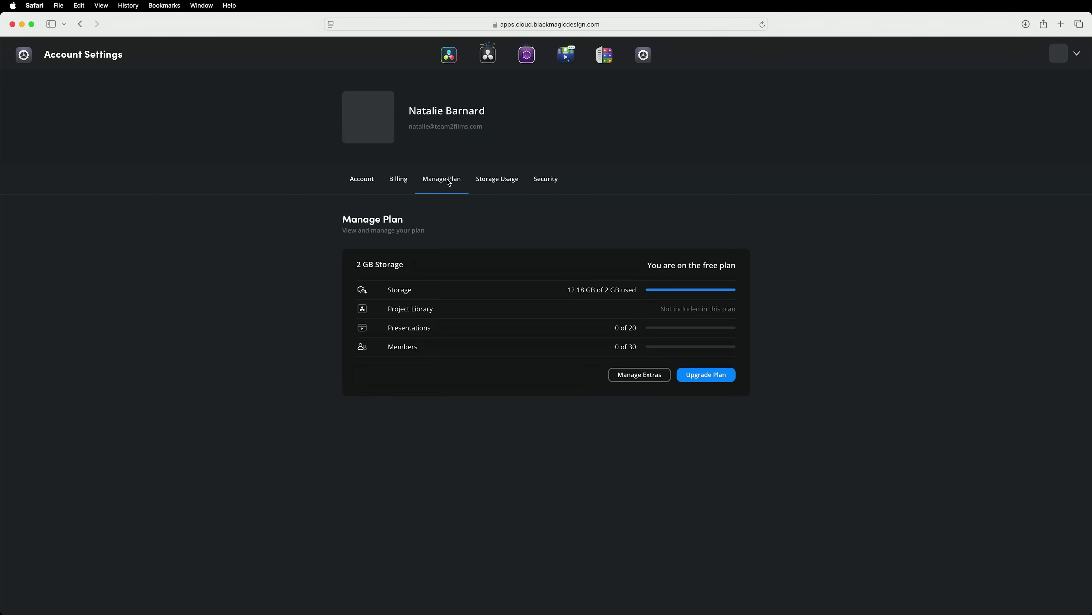
click(723, 376)
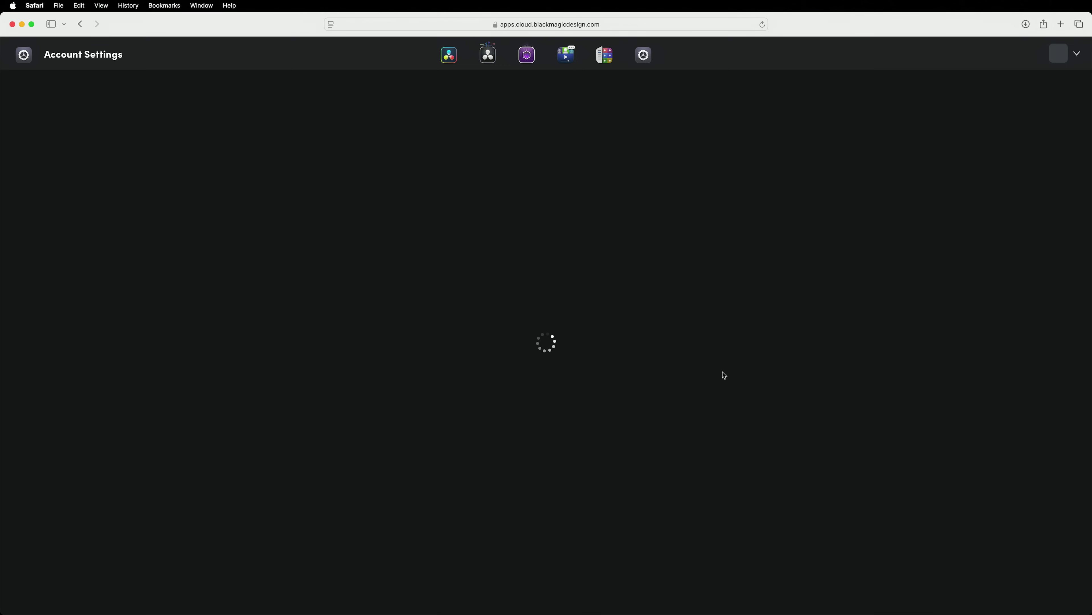